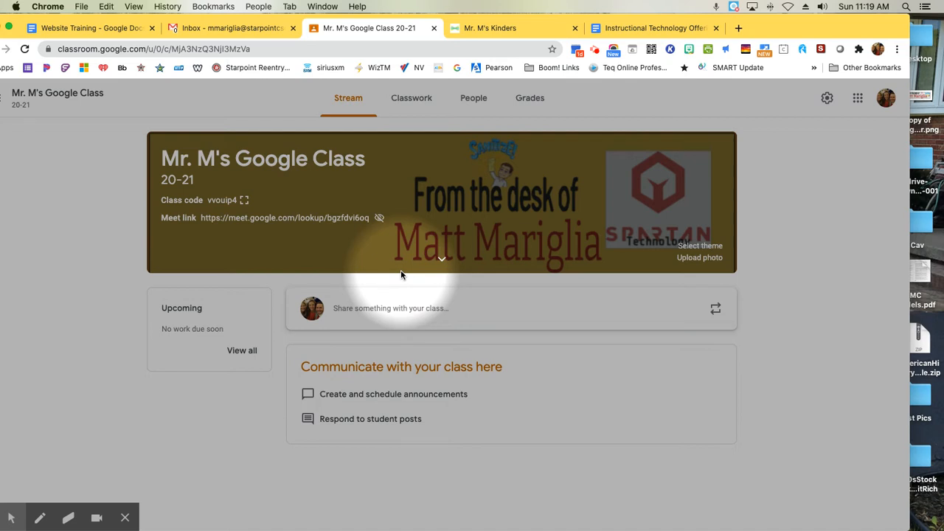
Step: Add a topic named Attendance to the class's Classwork page
drag(790, 28, 816, 30)
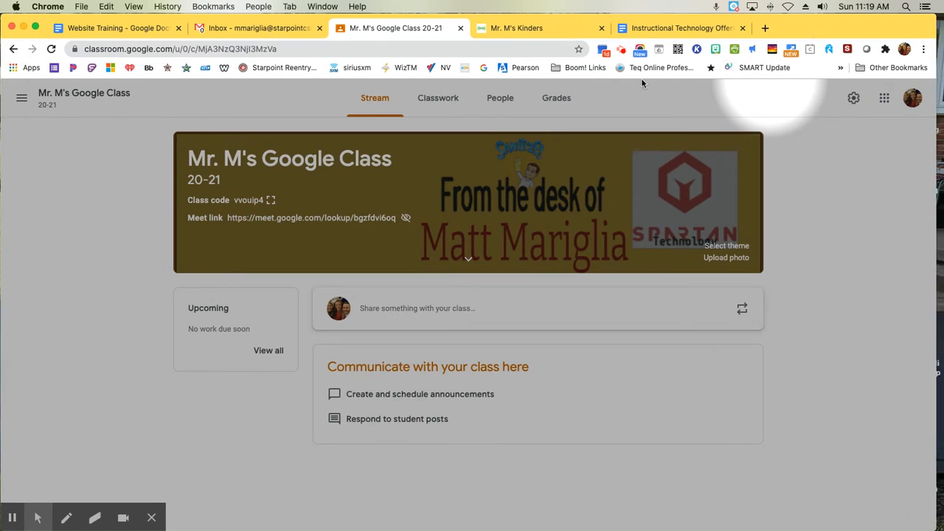
click(440, 99)
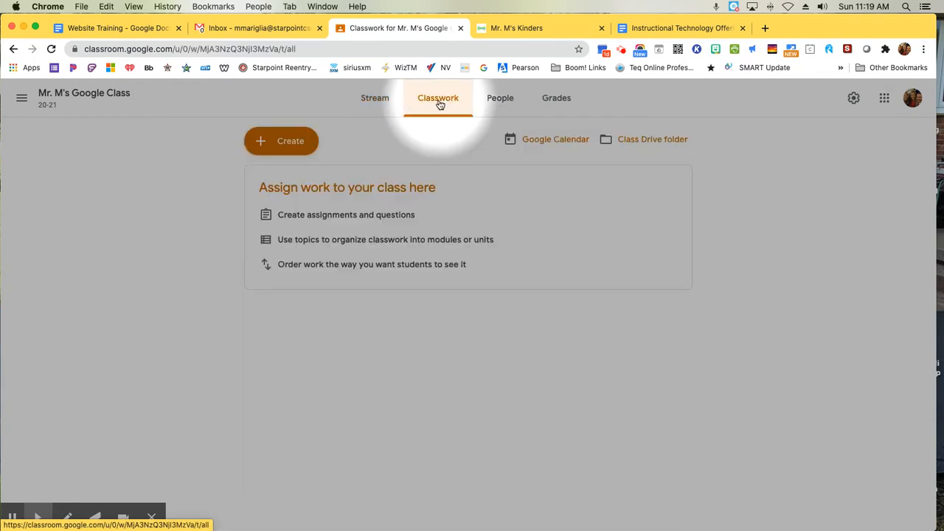
click(284, 148)
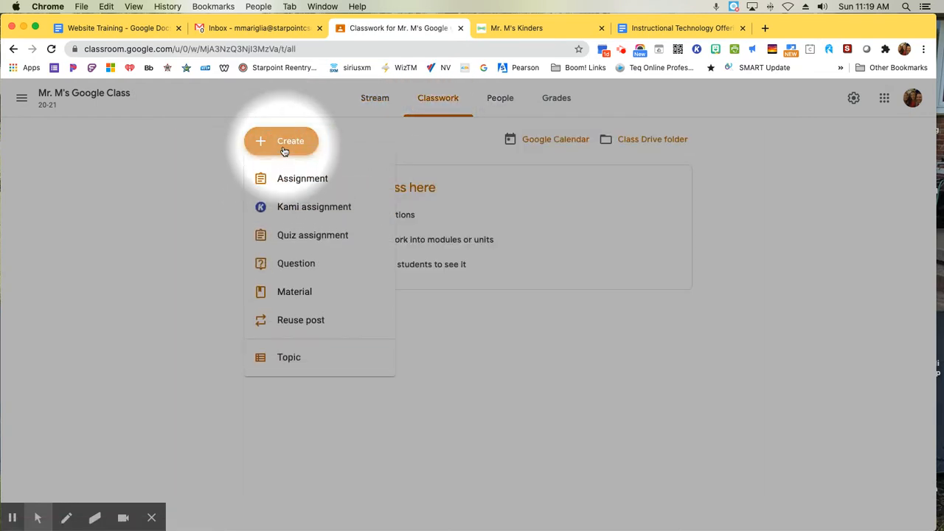
click(294, 359)
text(Attendance)
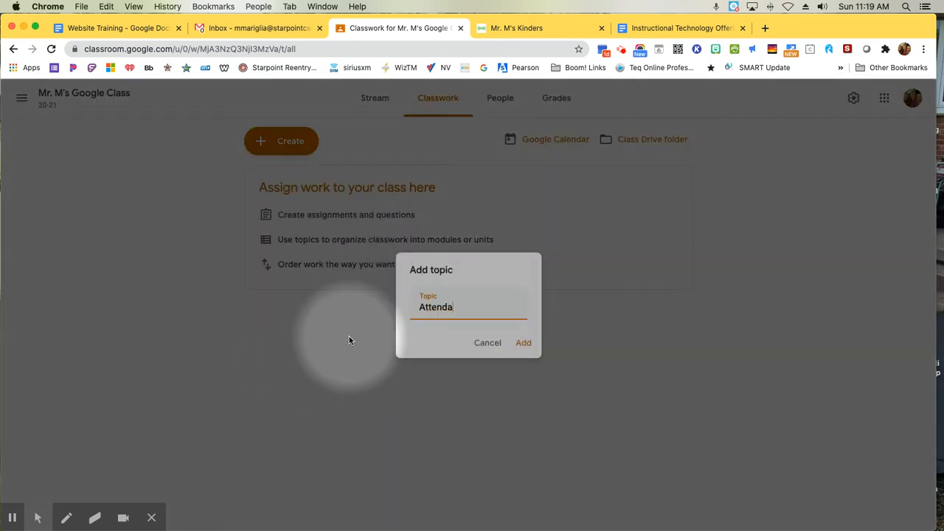
click(524, 344)
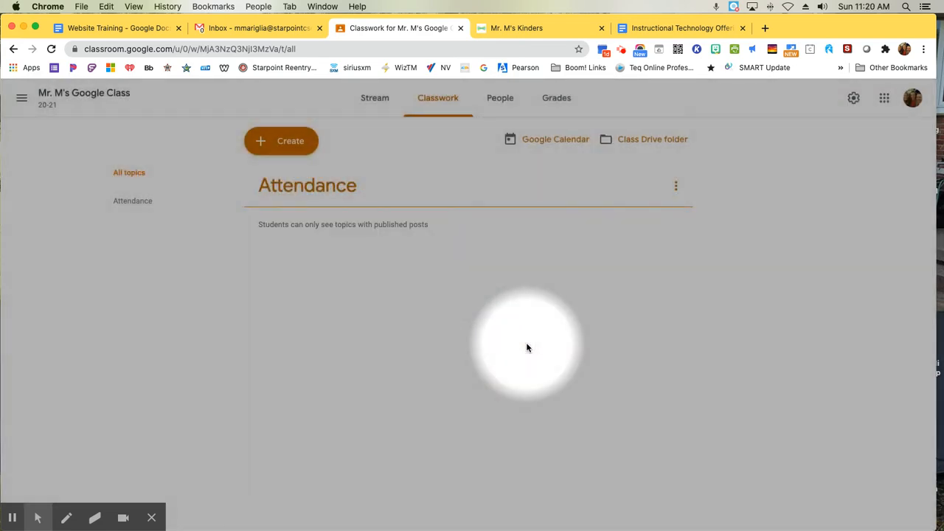
Step: Create a new classwork question that asks "Are you here today?"
click(675, 187)
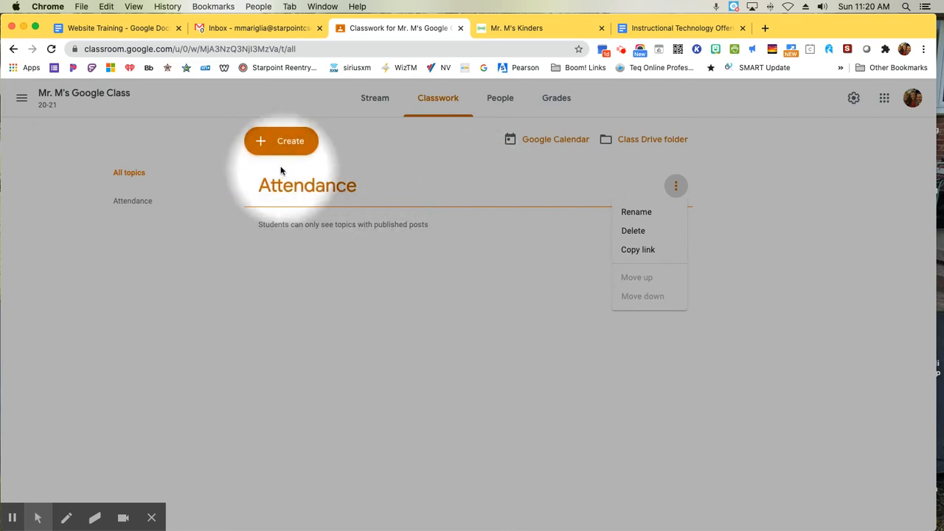
click(291, 147)
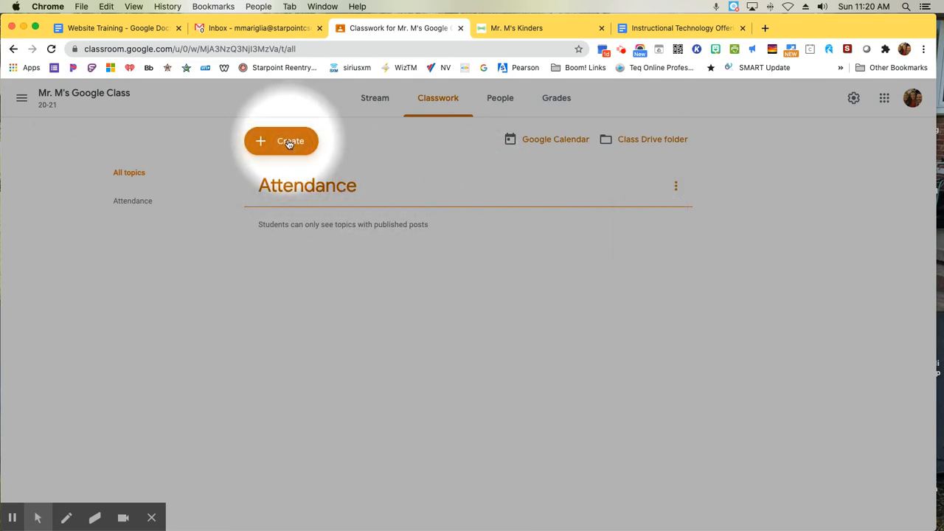
click(289, 145)
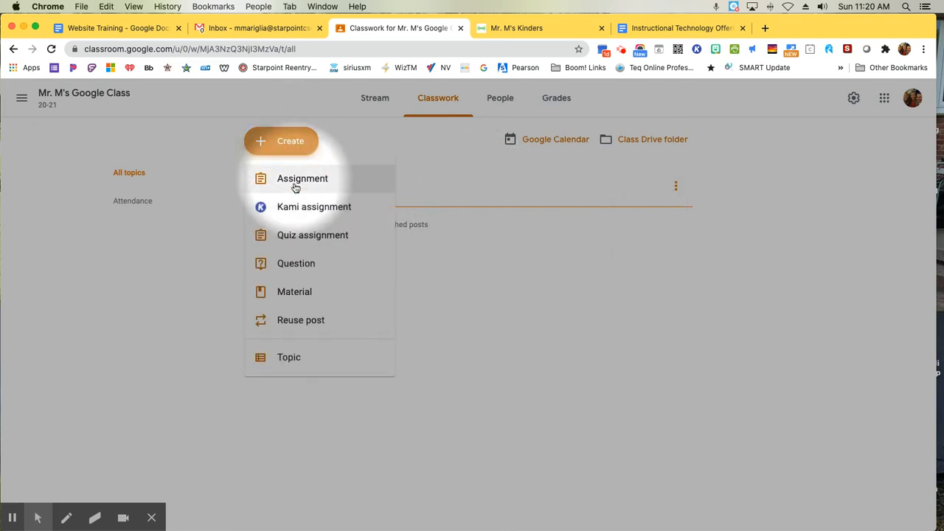
click(295, 265)
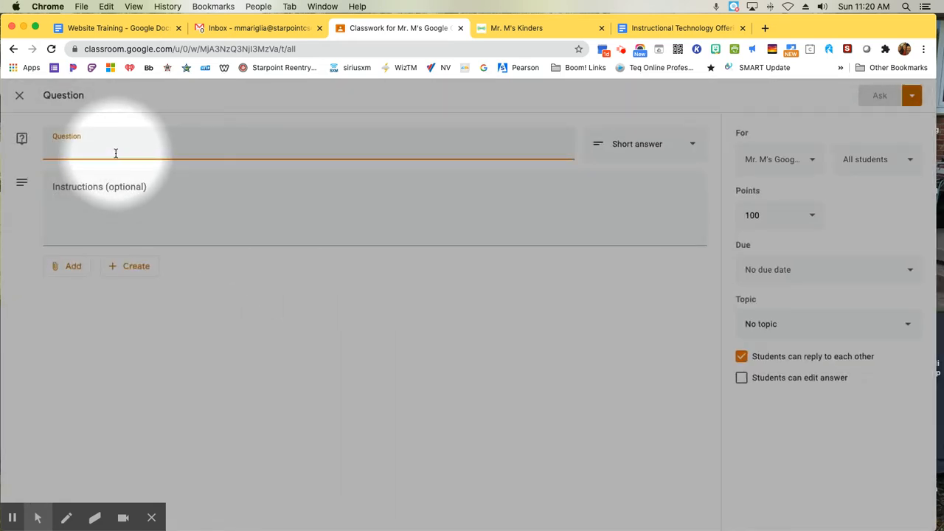
text(Are you here to)
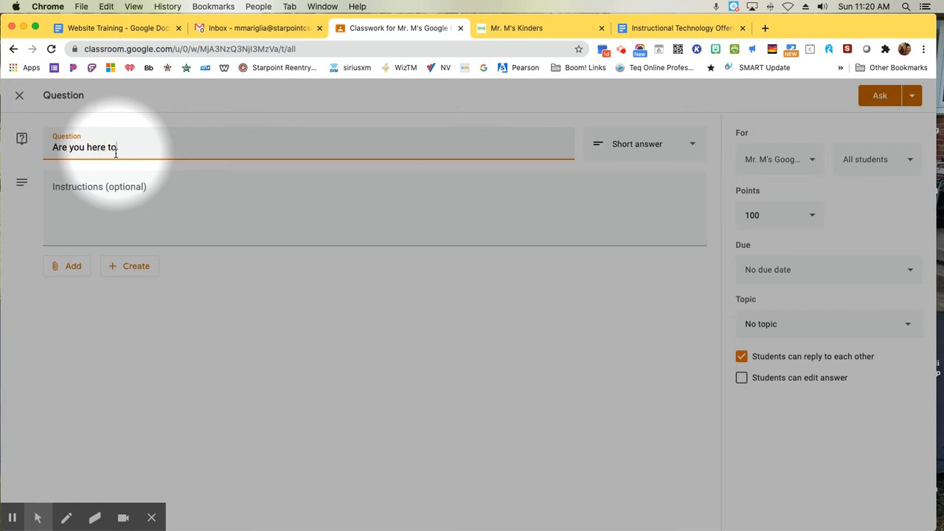
text(day?)
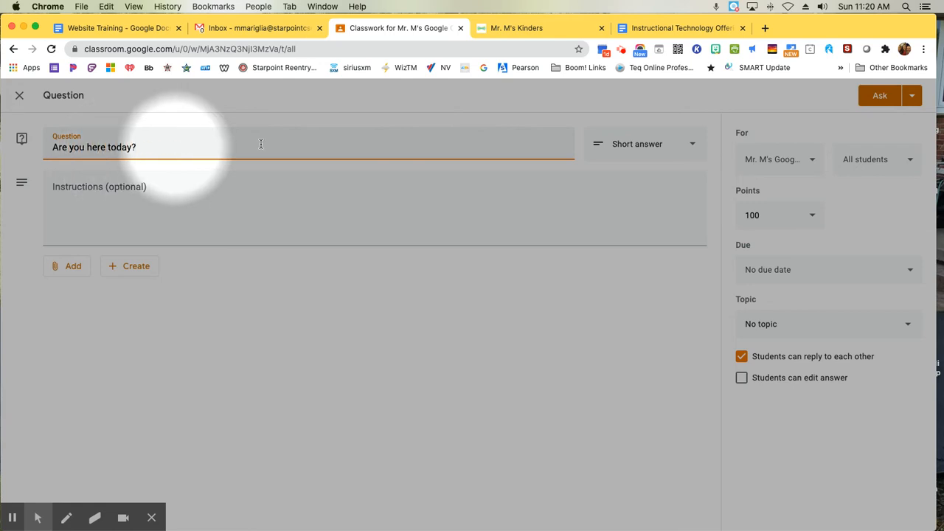
Step: Make the question multiple choice with a single answer option, Yes
click(646, 153)
click(638, 169)
click(92, 265)
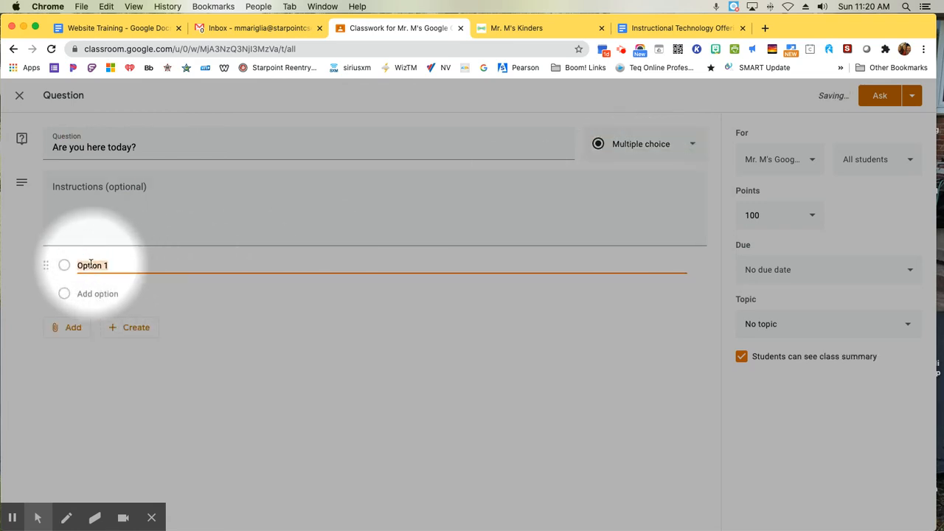
text(Yes)
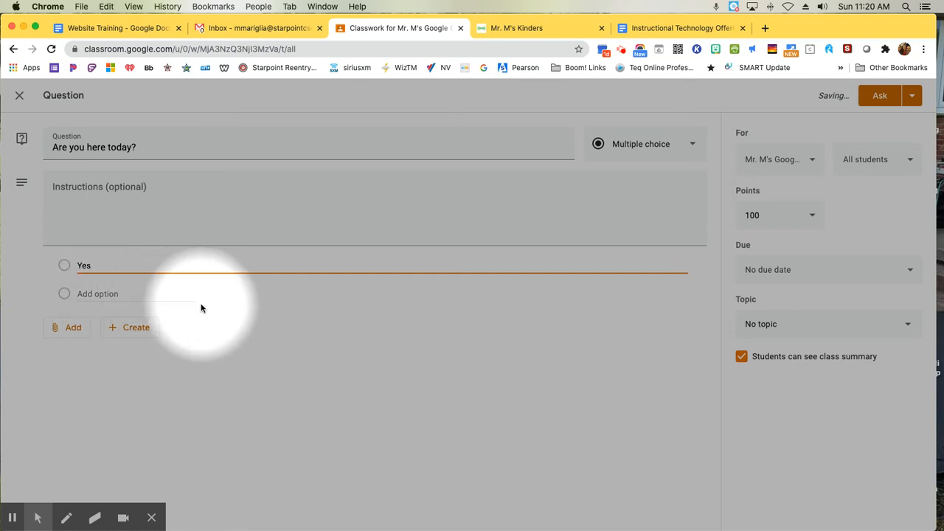
Step: Review the class and student assignment choices, keep all students selected, and make the question ungraded
click(809, 161)
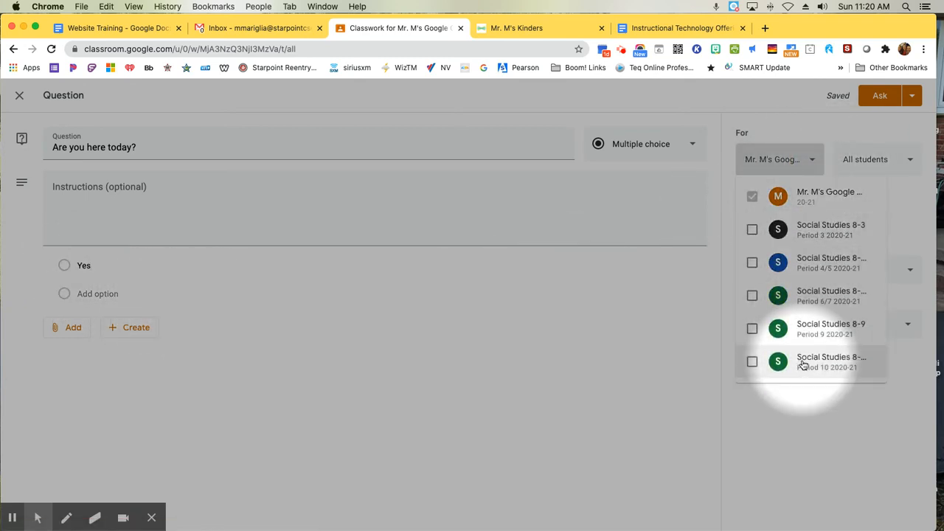
click(900, 164)
click(903, 163)
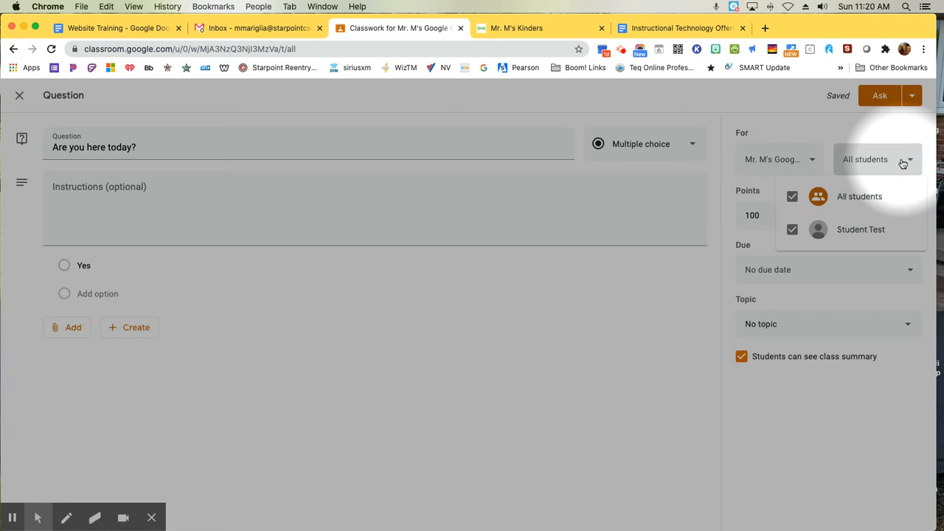
click(834, 127)
click(793, 210)
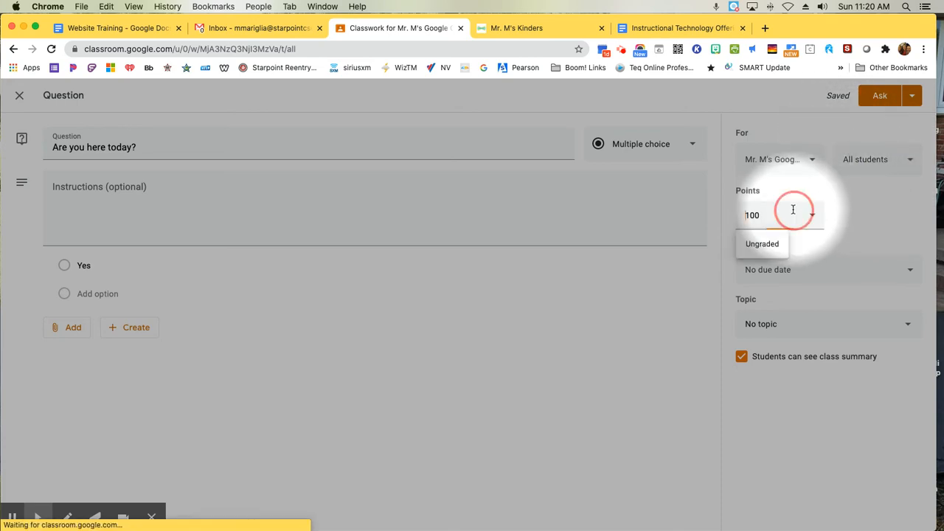
click(761, 246)
Step: Set the question's due date to Aug 24, 2020 at 11:59 PM
click(838, 271)
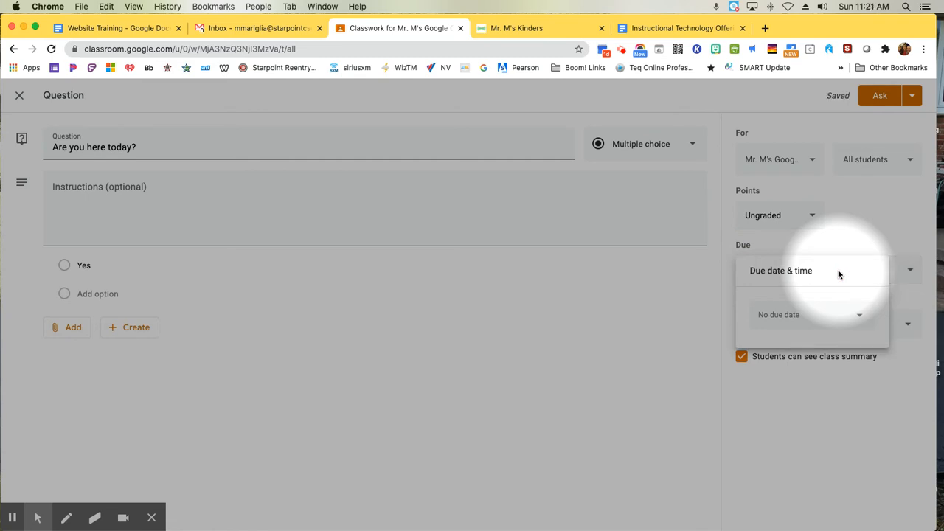
click(843, 318)
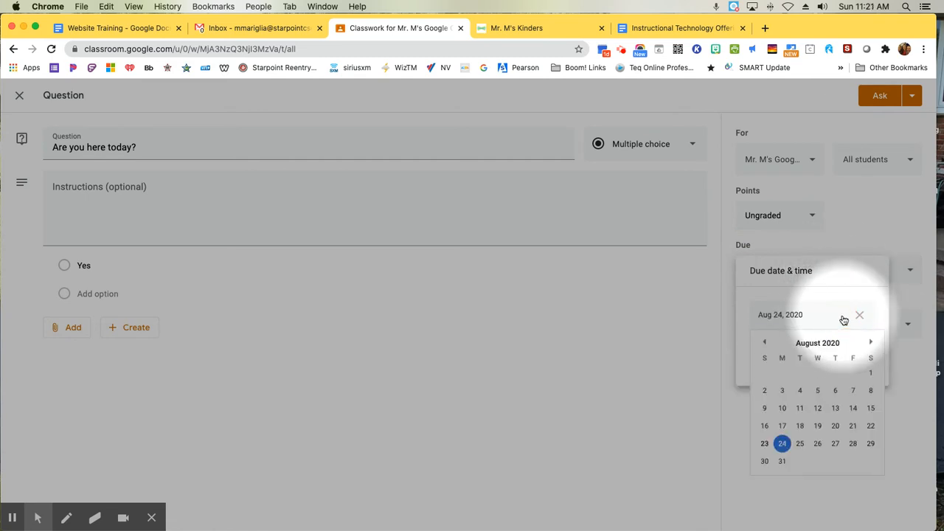
click(783, 445)
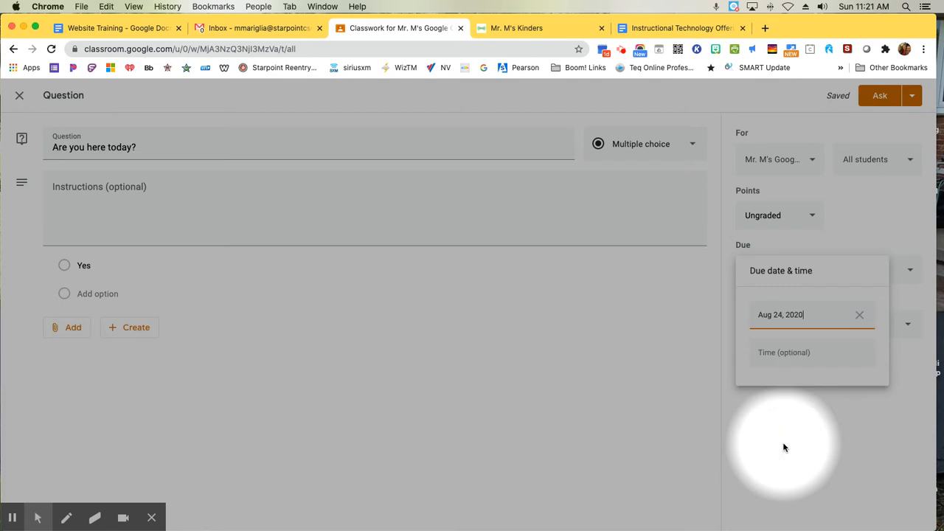
click(804, 353)
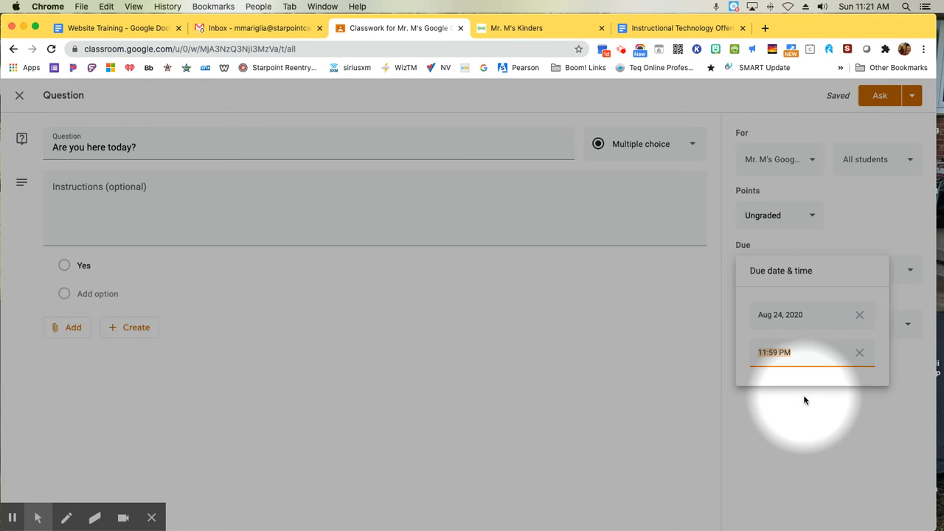
click(820, 418)
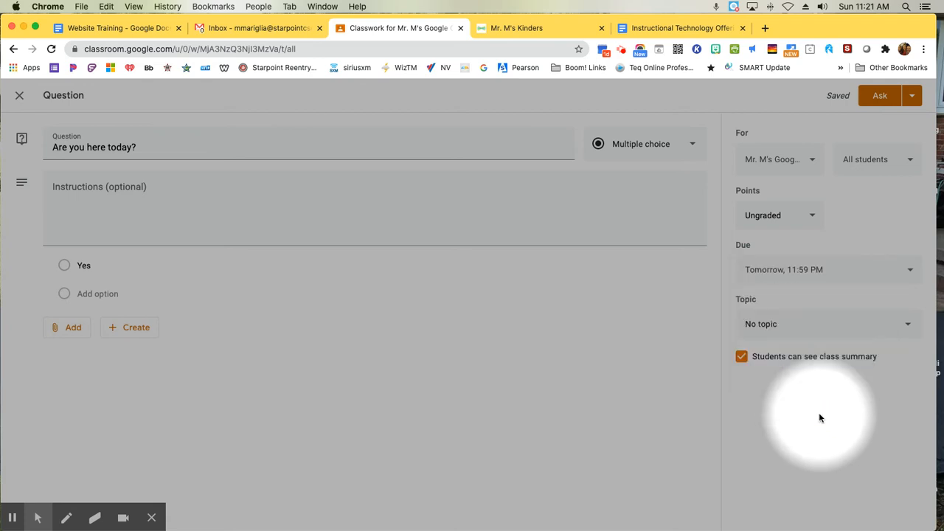
Step: Stop students from seeing the class summary and file the question under the Attendance topic
click(743, 360)
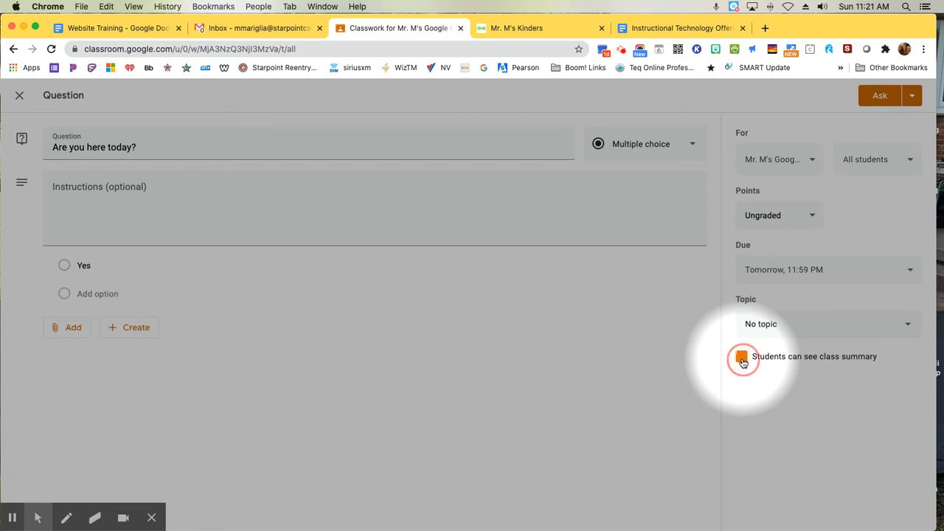
click(768, 330)
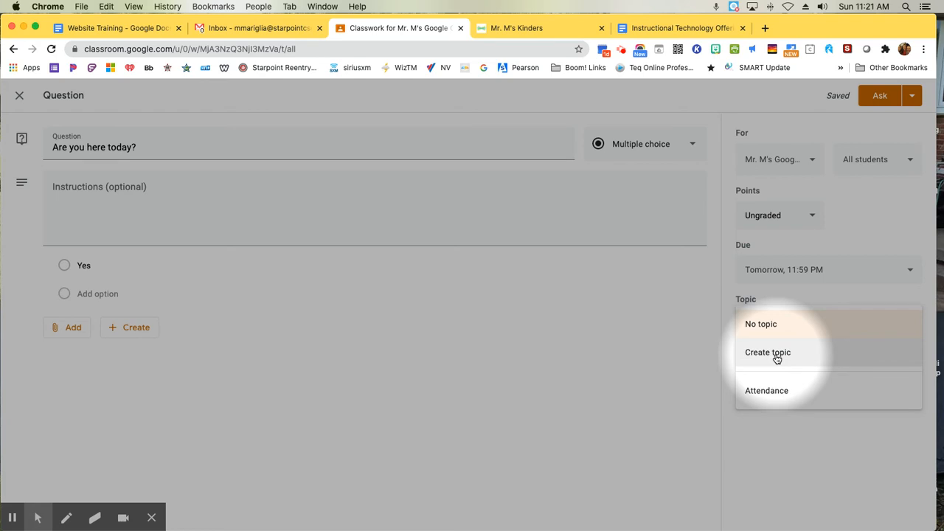
click(775, 395)
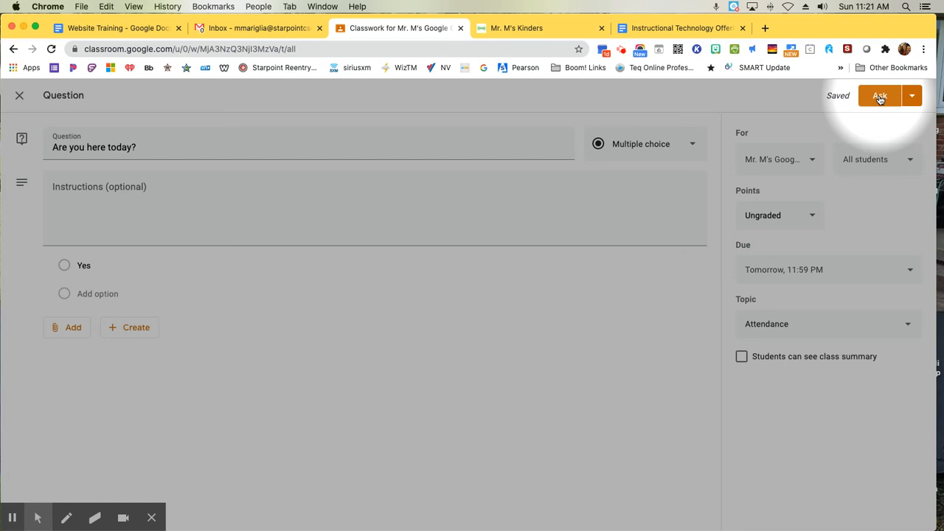
click(912, 95)
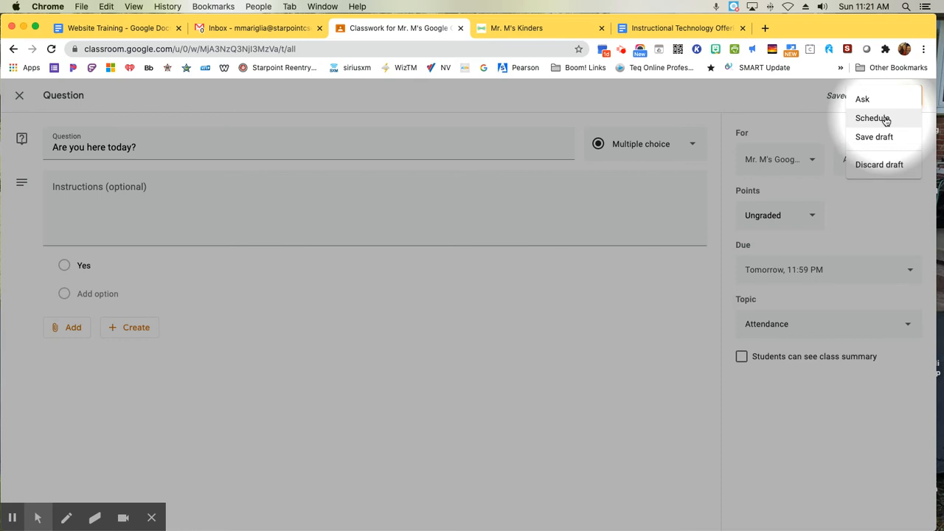
click(886, 120)
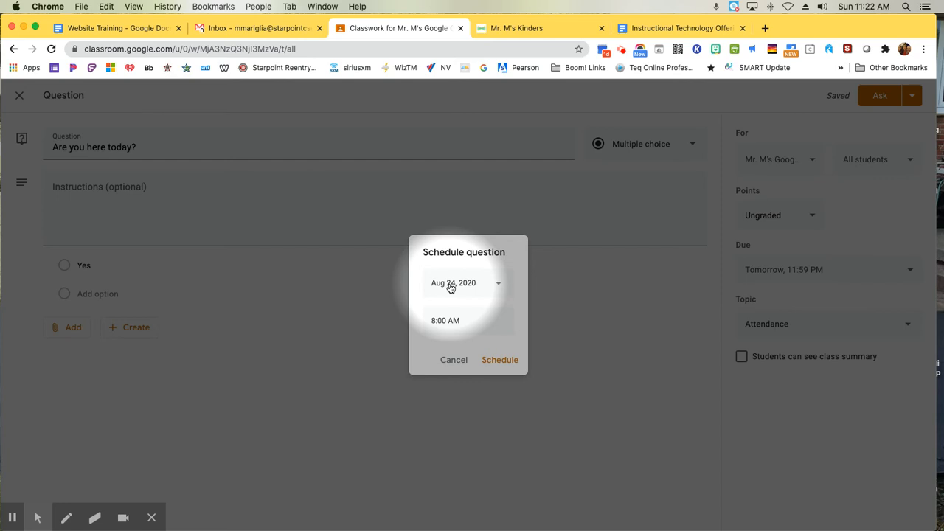
click(453, 360)
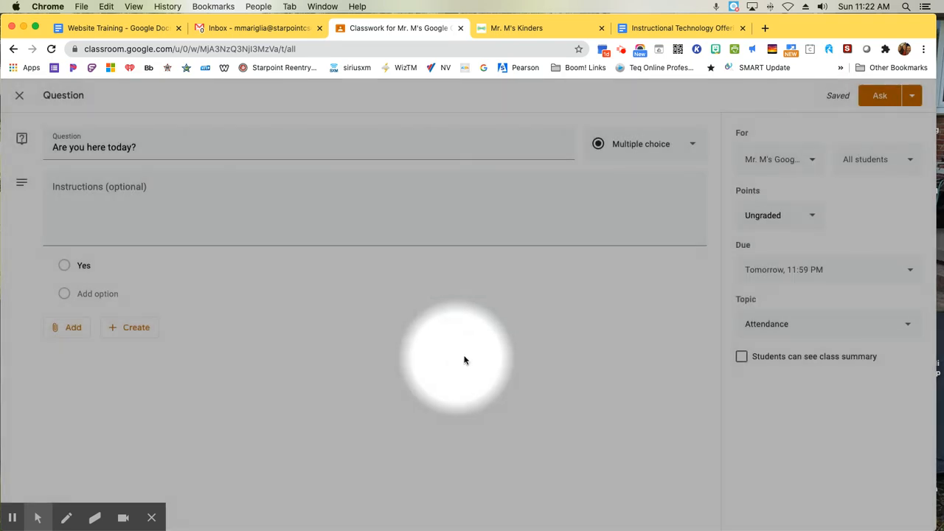
Step: Post the attendance question to the class immediately and view the class stream
click(879, 97)
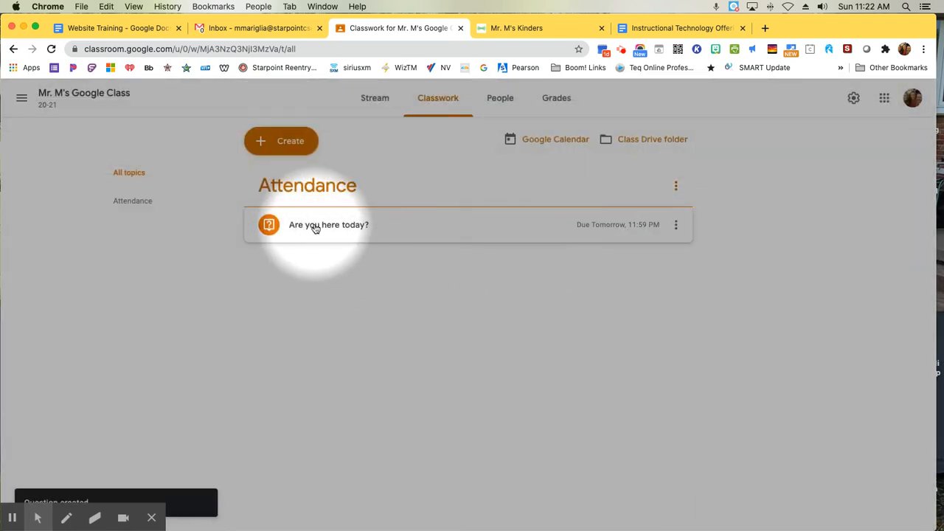
click(372, 103)
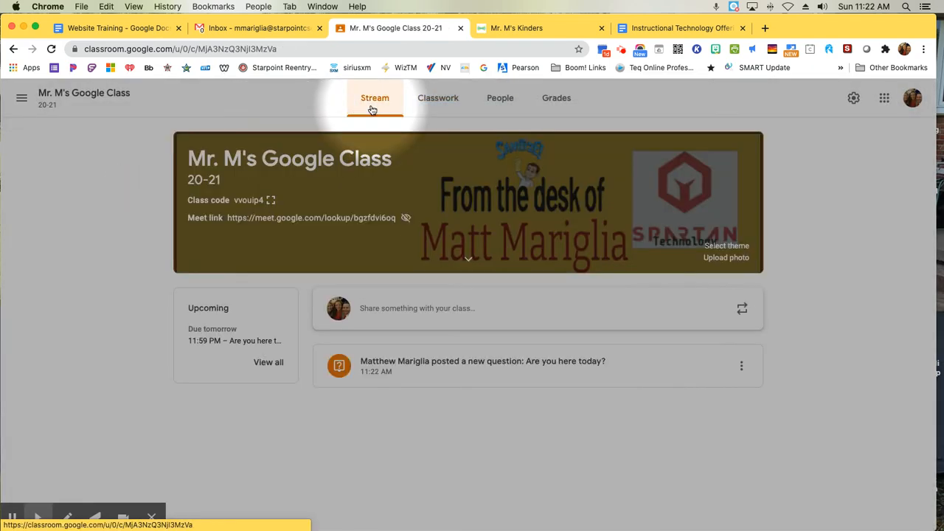
Step: Switch to the student's incognito Chrome window and reload the class's Classwork page
mouse_move(15, 266)
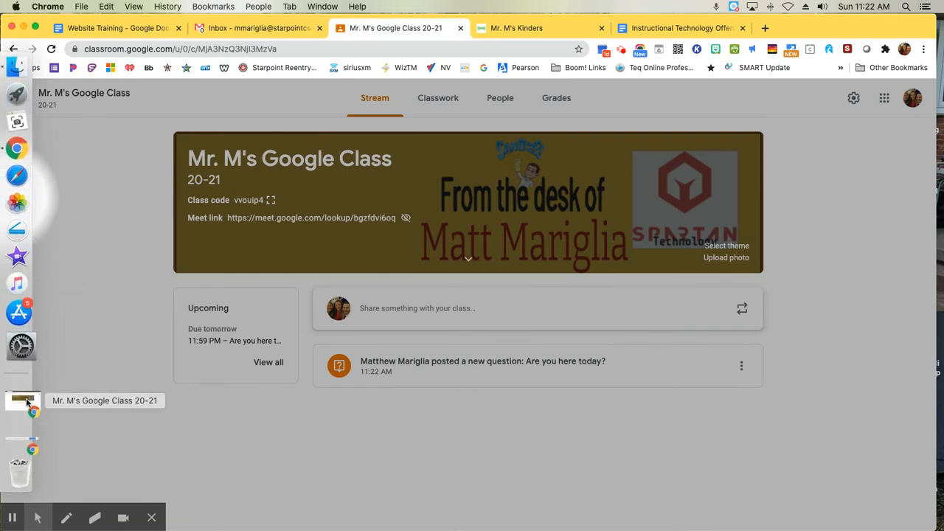
click(22, 403)
drag(388, 97, 396, 20)
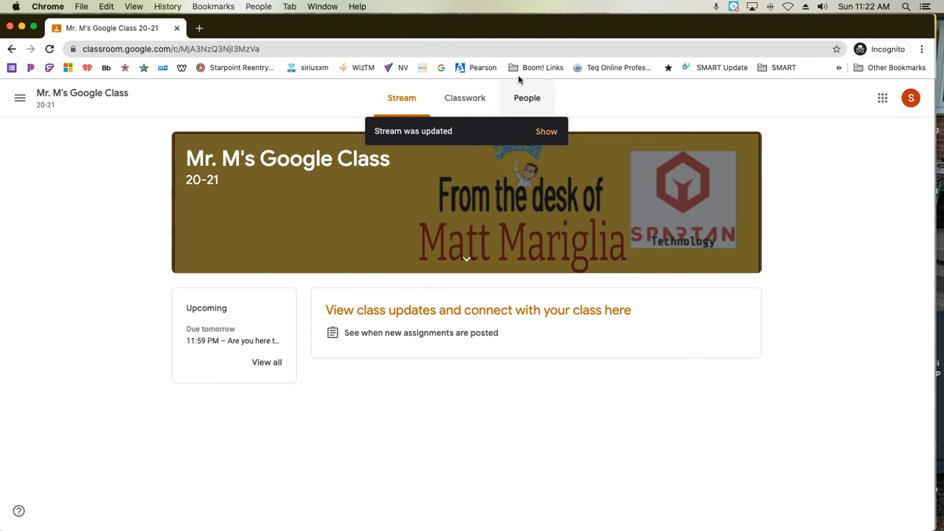
click(470, 103)
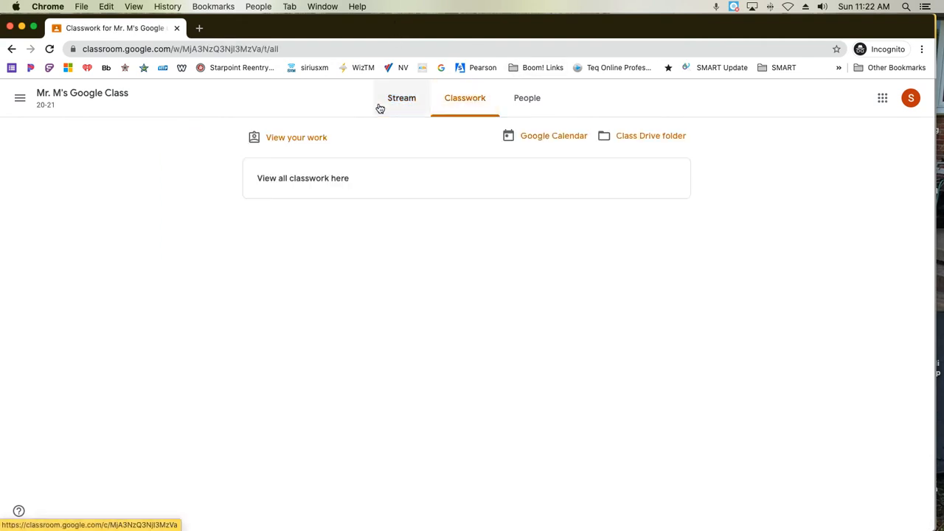
click(50, 49)
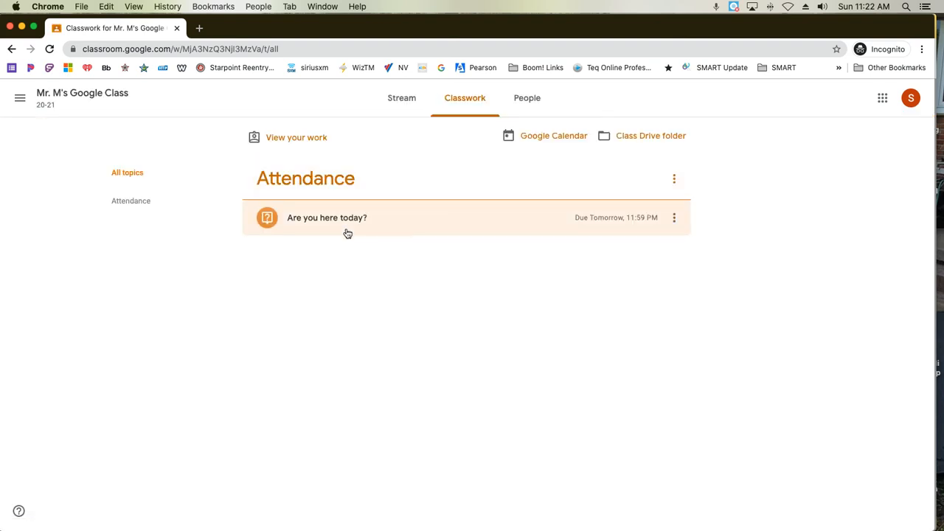
Step: Check the student's stream, return to Classwork and expand the "Are you here today?" question
click(399, 108)
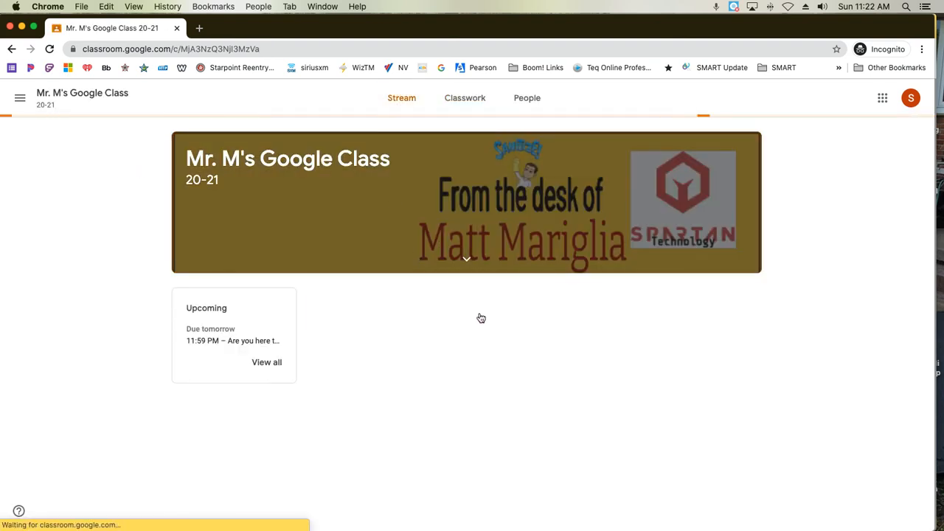
click(463, 107)
click(354, 231)
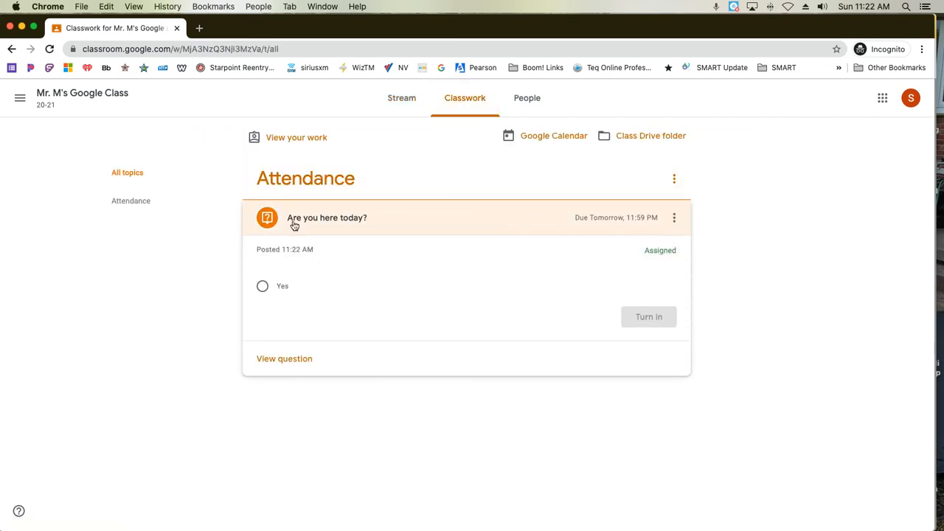
Step: Answer "Yes" to the "Are you here today?" question as the student and confirm turning it in
click(262, 287)
click(650, 318)
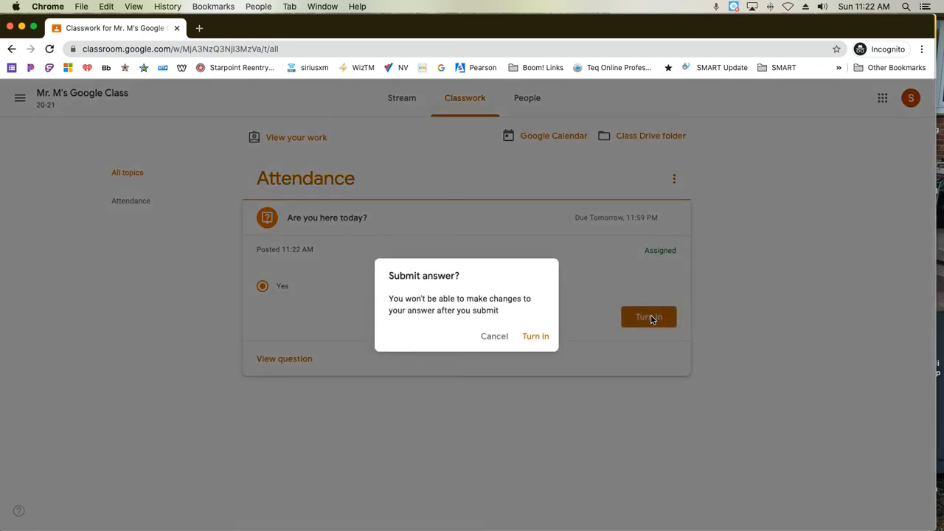
drag(504, 313, 385, 306)
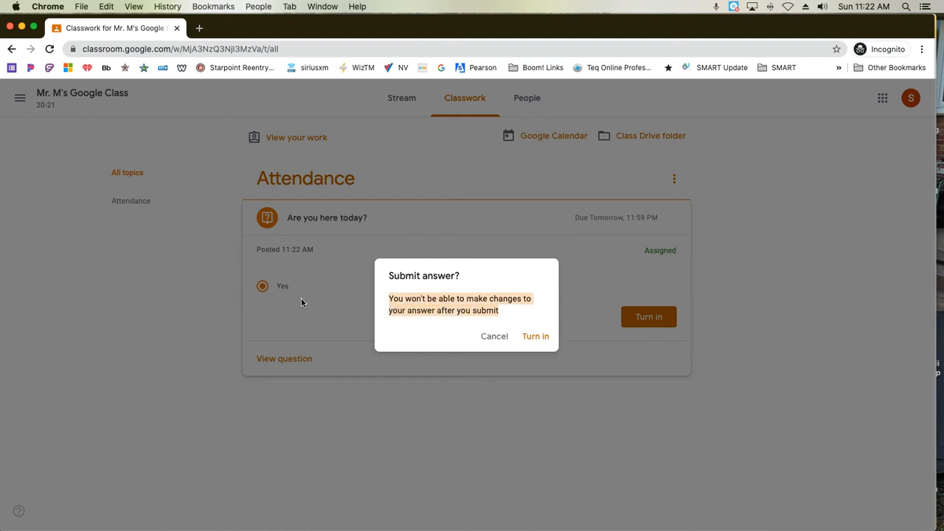
click(526, 338)
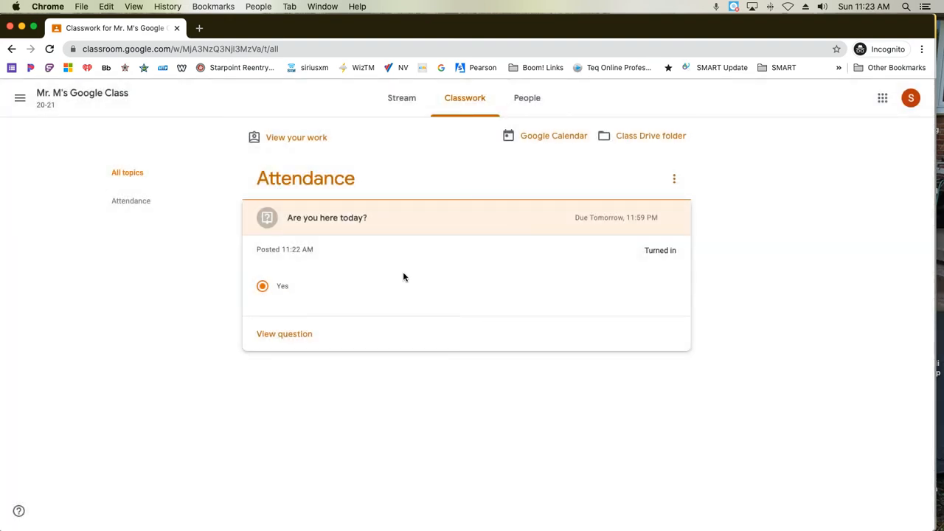
Step: Switch to the teacher's Chrome window and expand the "Are you here today?" question on the Classwork page
drag(479, 30, 485, 43)
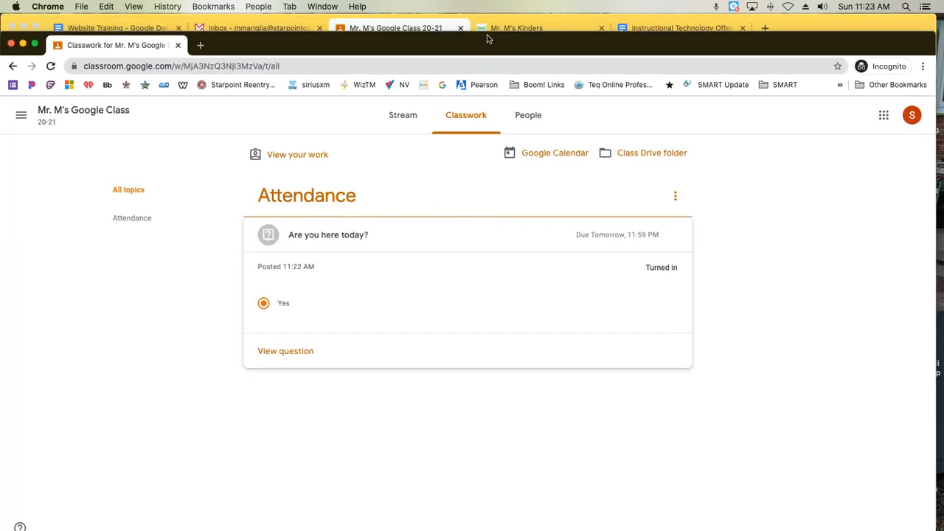
click(826, 29)
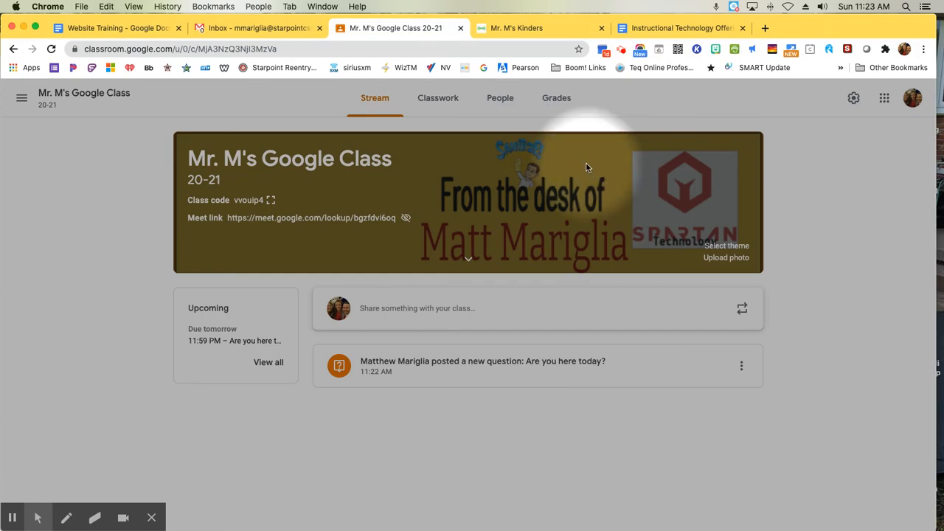
click(440, 108)
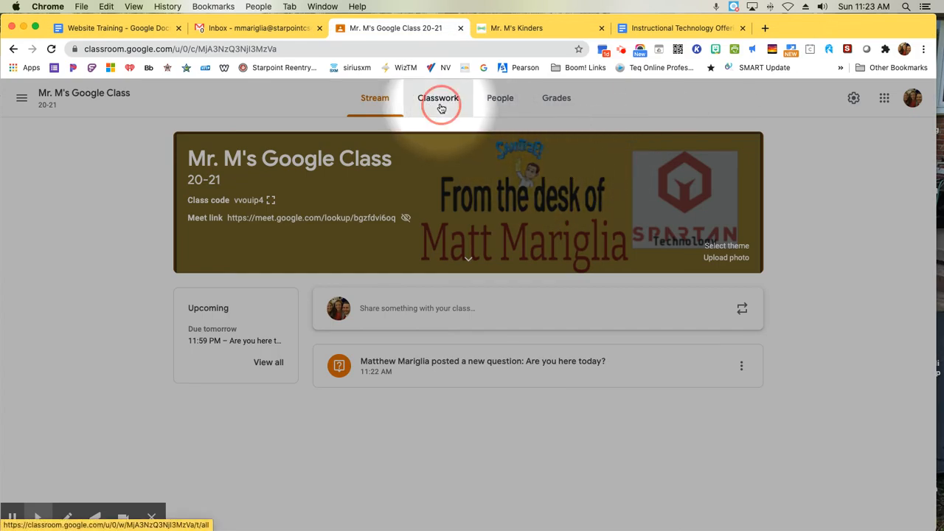
click(372, 99)
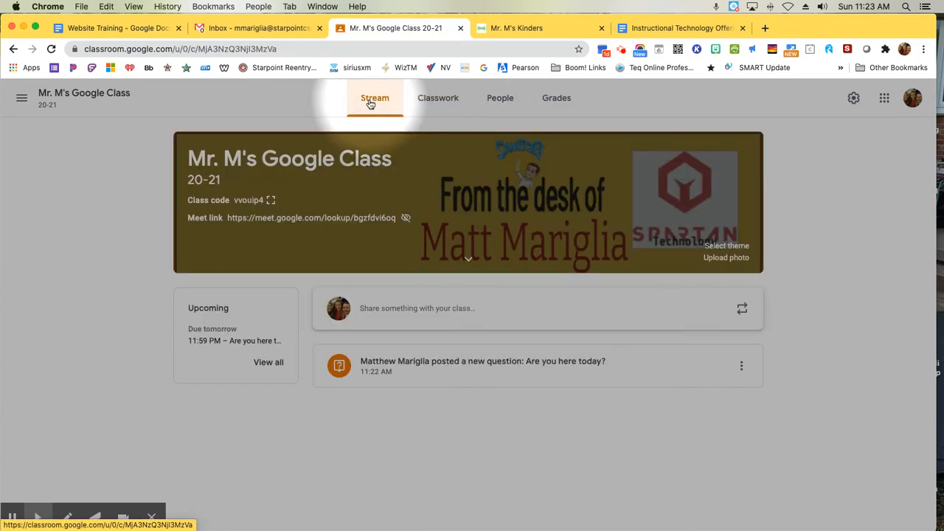
click(438, 101)
click(352, 224)
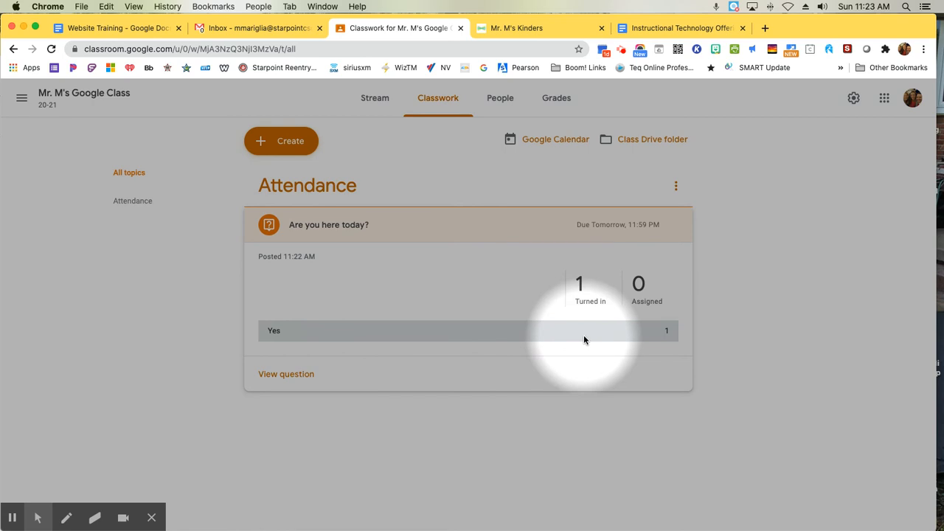
Step: Open the attendance question's student answers and check both the Assigned and Turned in lists
click(346, 226)
click(347, 226)
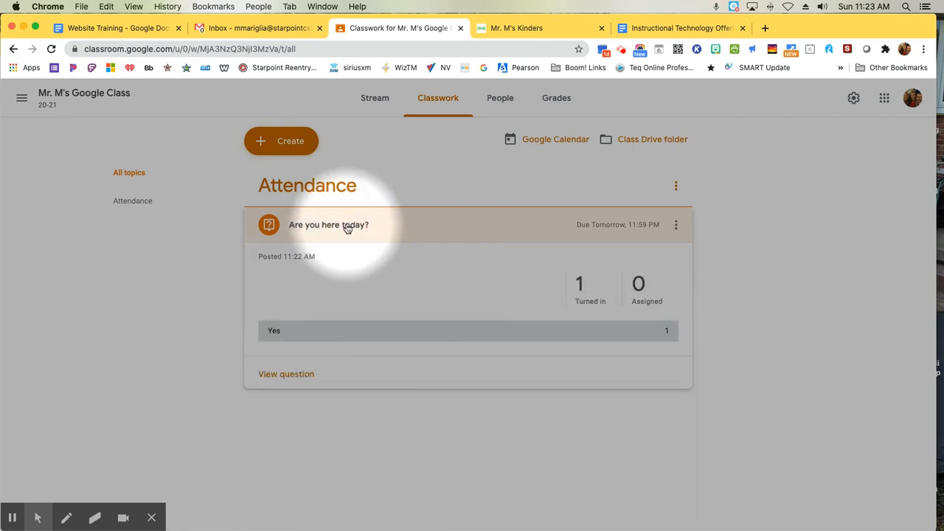
click(588, 295)
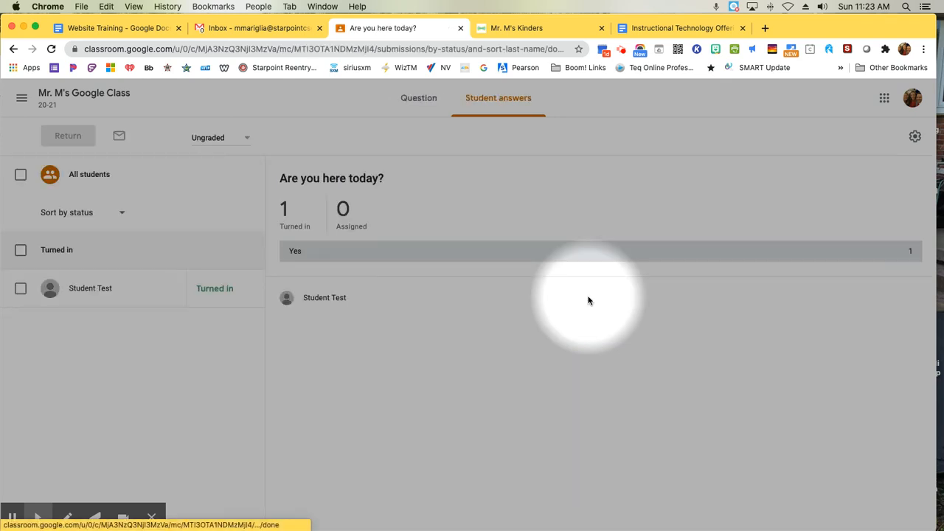
click(344, 229)
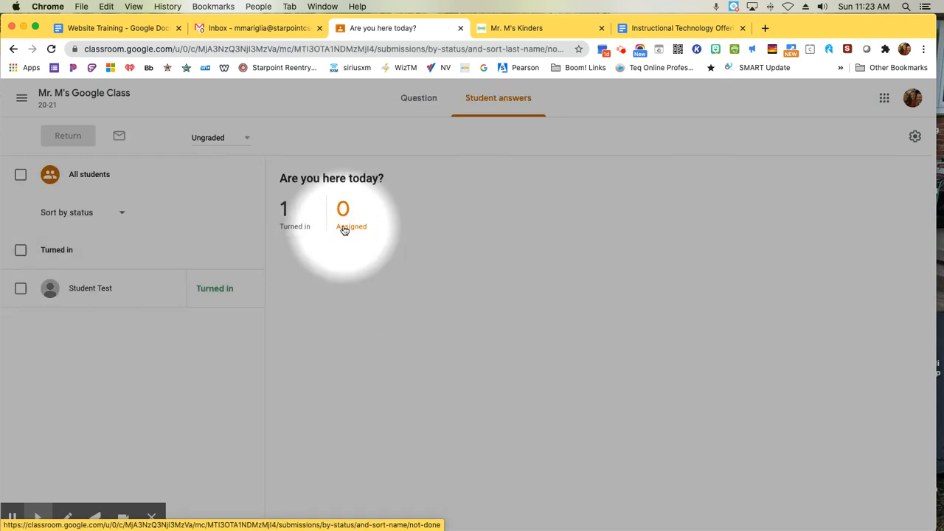
click(288, 225)
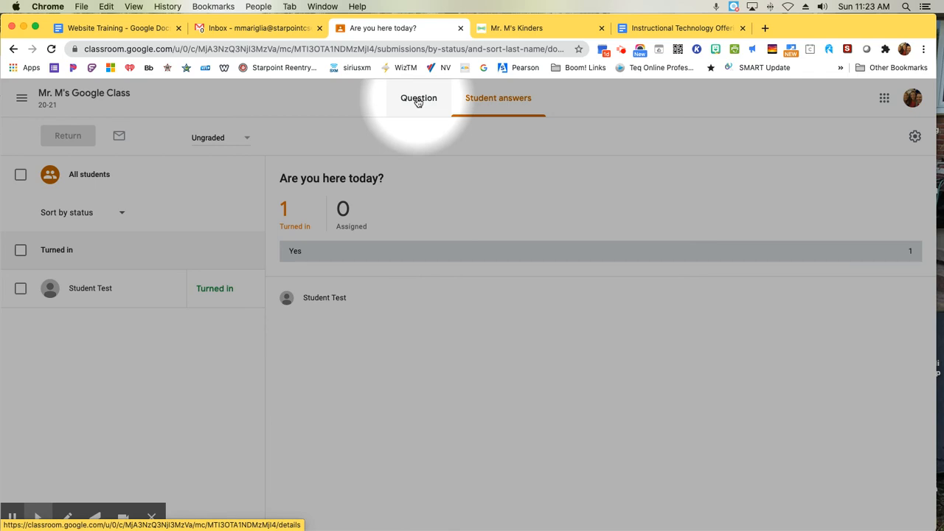
Step: Return to the class's Classwork page and collapse the "Are you here today?" question
click(127, 94)
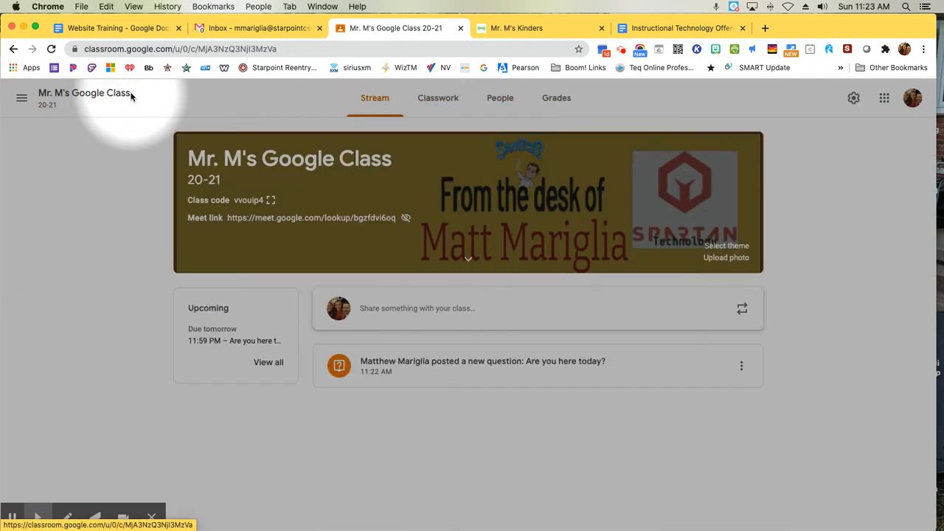
click(441, 102)
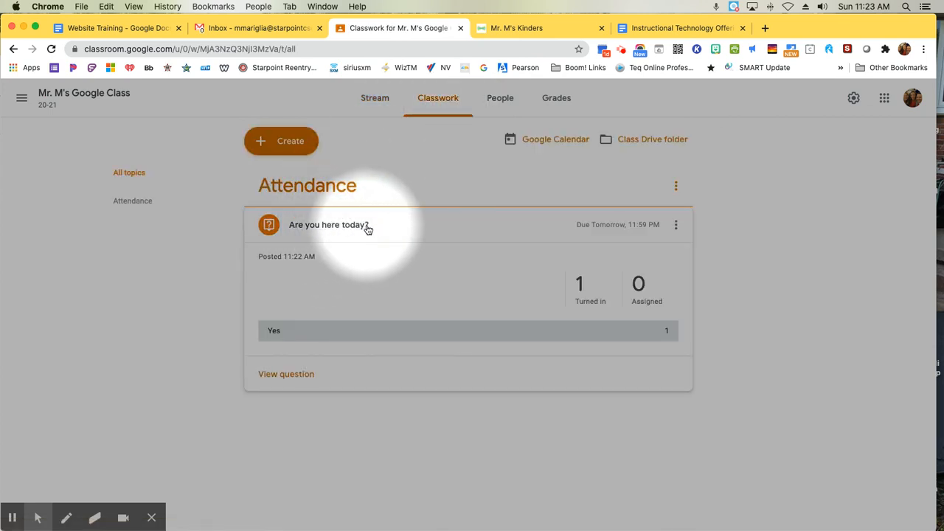
click(315, 226)
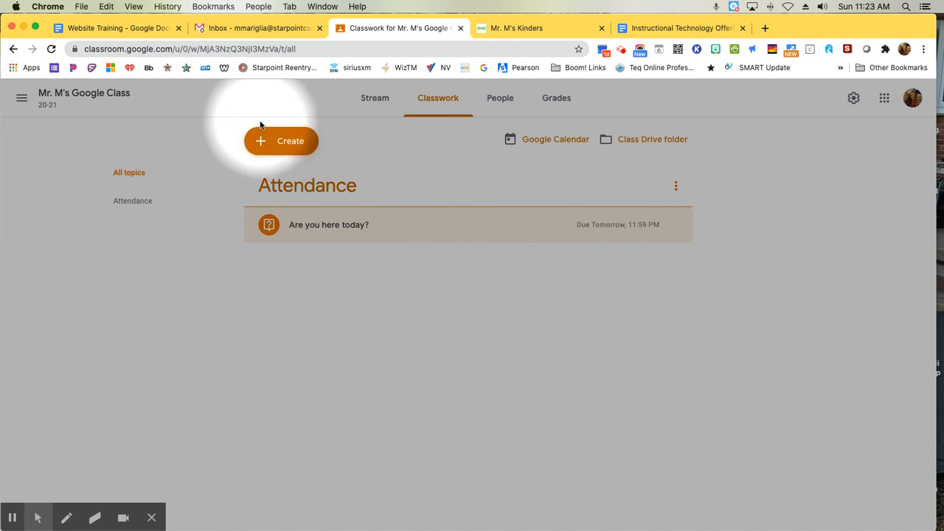
Step: Create a new classwork question reading "Did you watch the debate last night?"
click(274, 141)
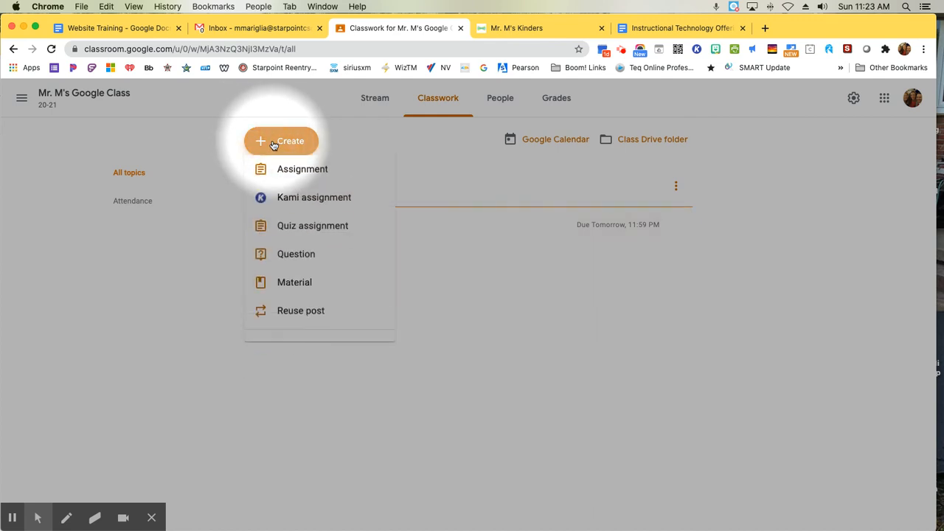
click(298, 264)
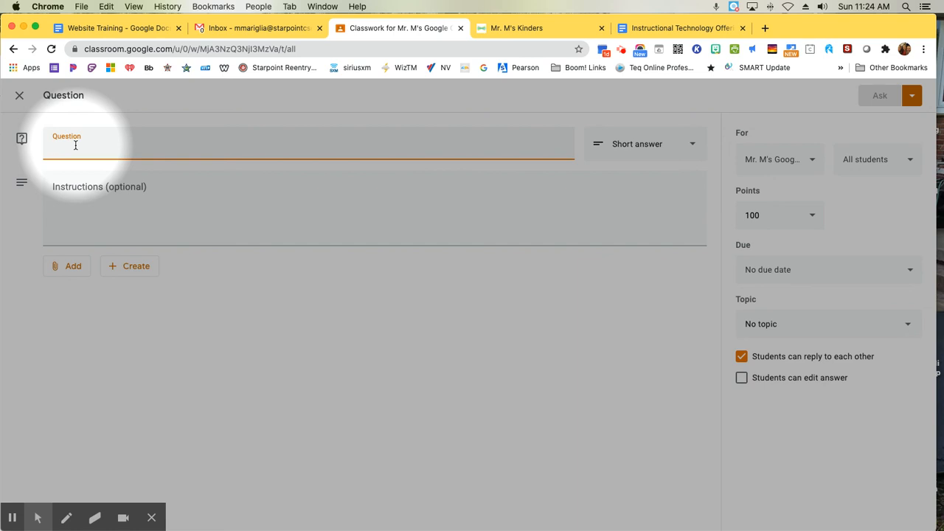
text(De)
key(BackSpace)
text(id )
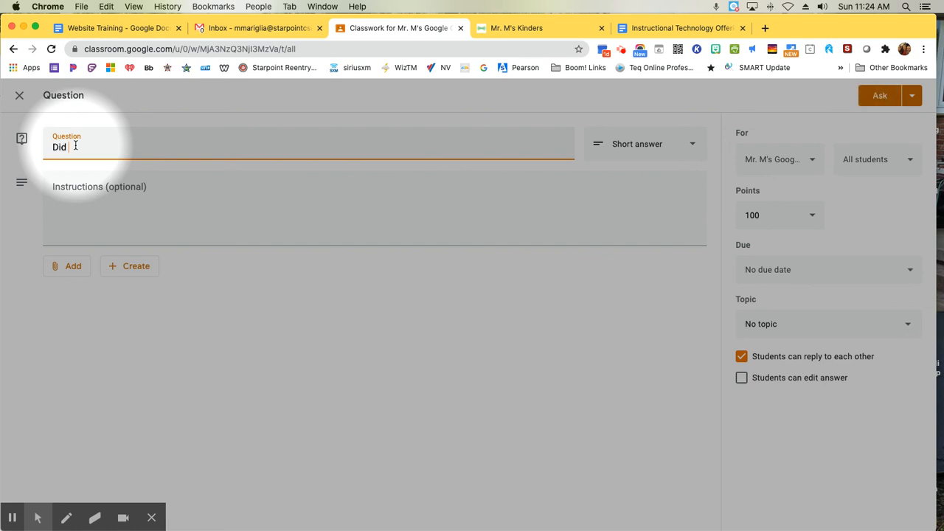
text(you watch the debate last ni)
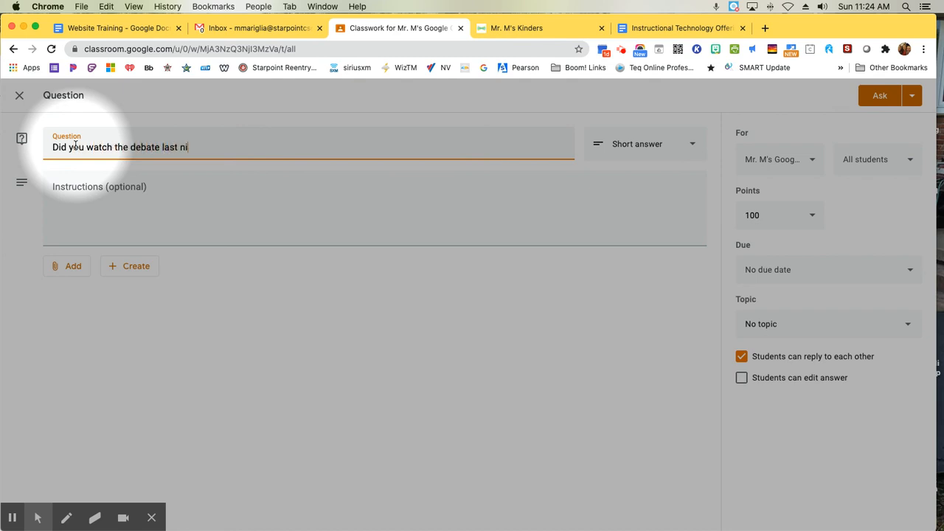
text(ght?)
Step: Make the debate question multiple choice with the answer options "Yes" and "No"
click(685, 152)
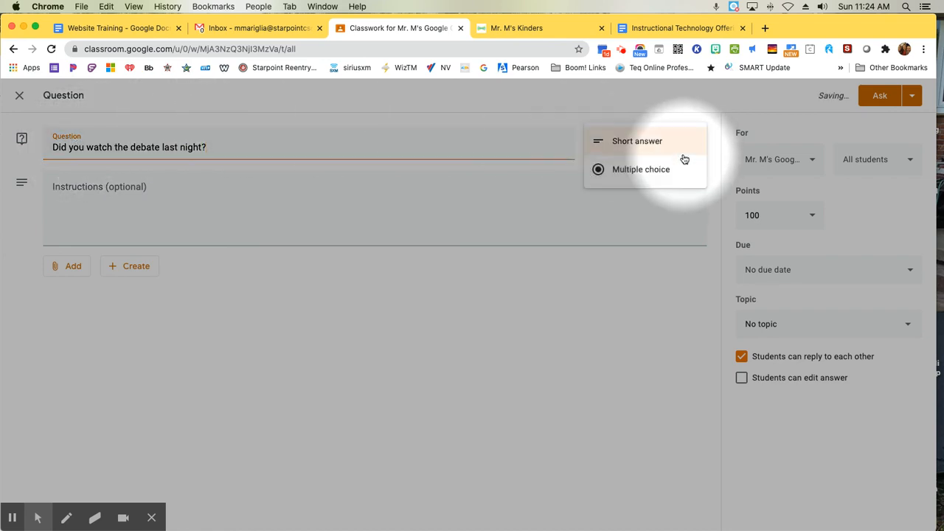
click(657, 168)
click(84, 265)
text(Yes)
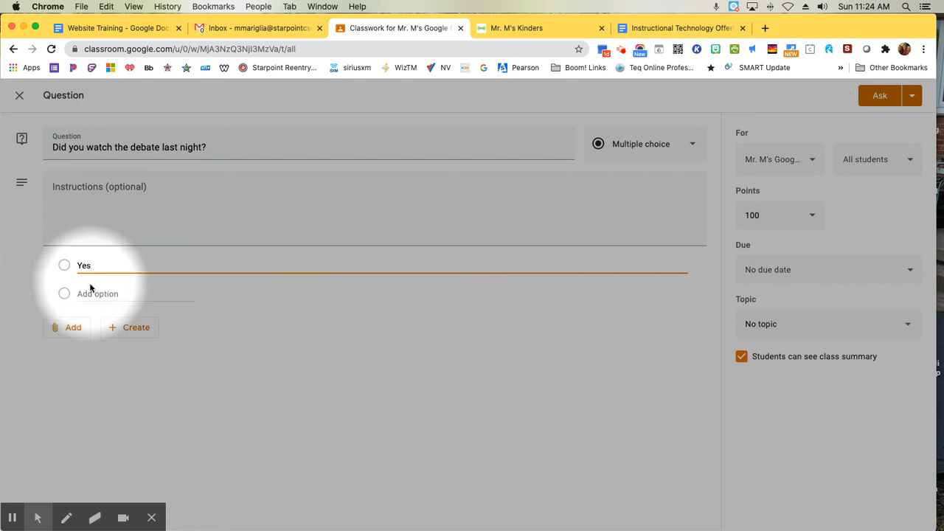
click(91, 294)
text(No)
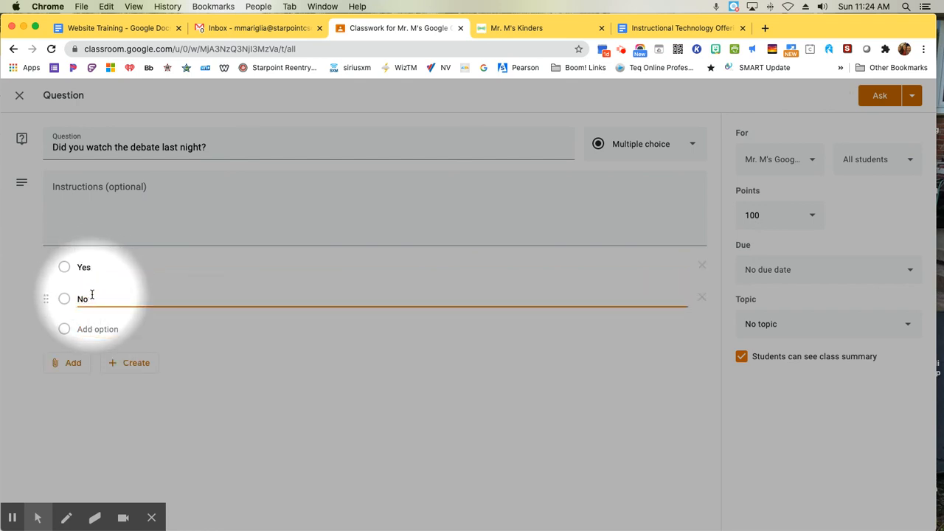
click(246, 374)
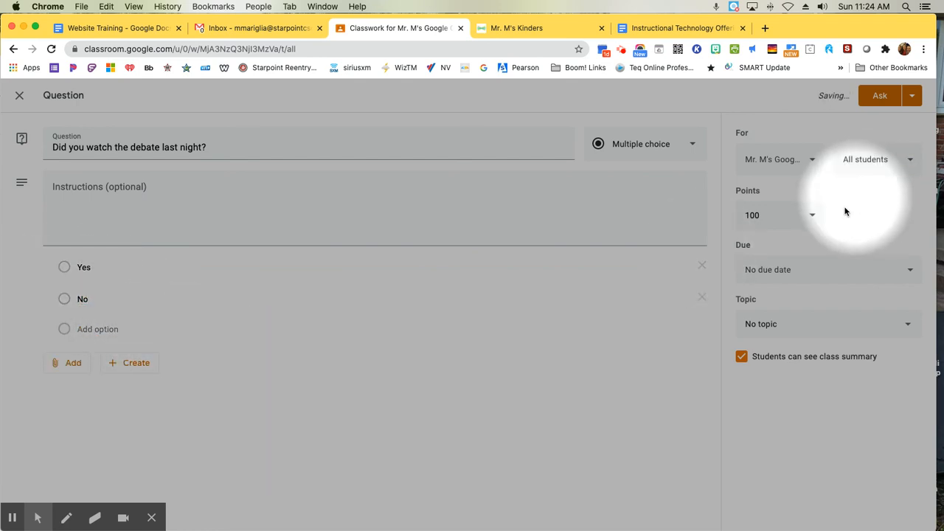
Step: Set the debate question to Ungraded and close the question editor without posting it
click(800, 229)
click(766, 244)
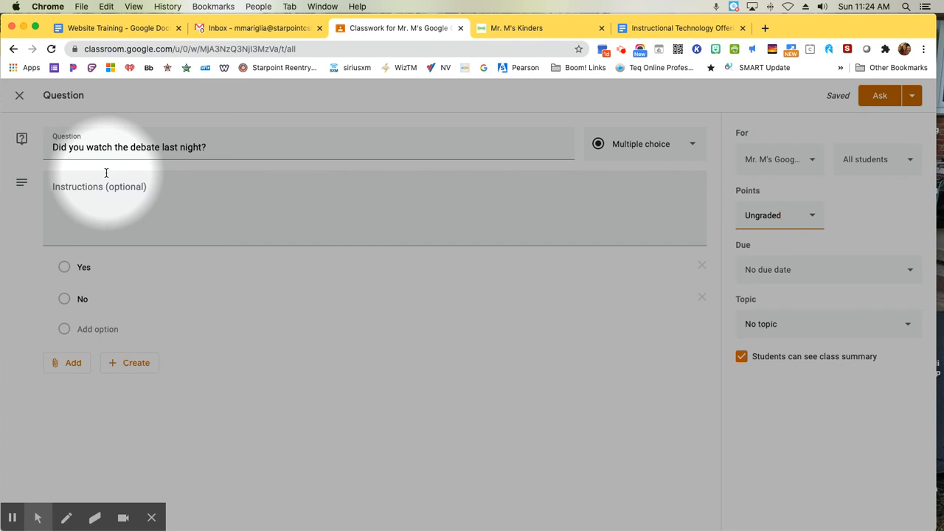
click(19, 95)
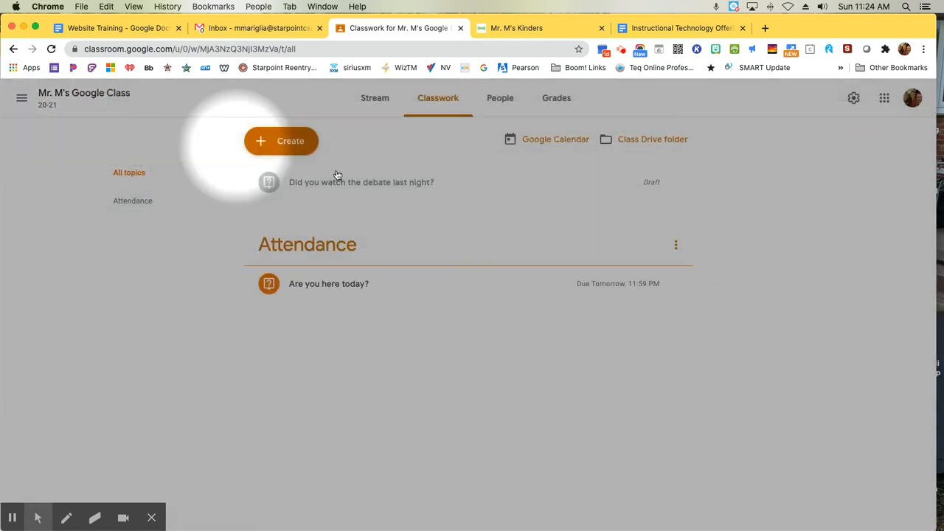